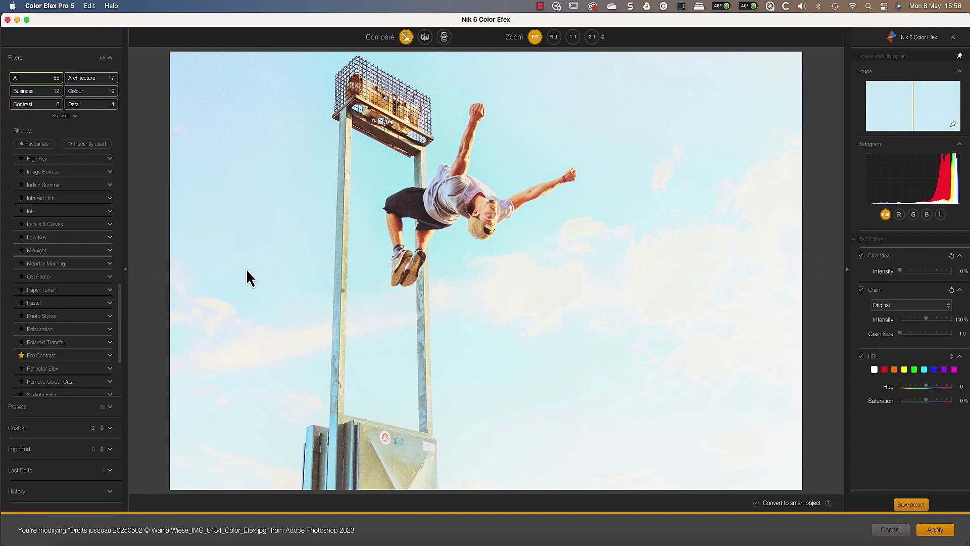
Step: Apply the Old Photo filter to the leaping-man photo in the Colour 1 style
click(100, 277)
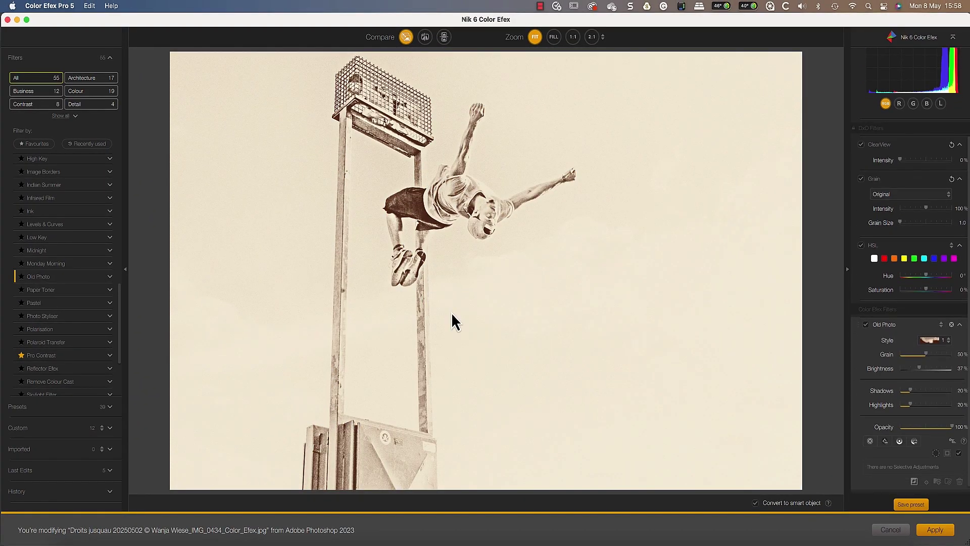
click(944, 339)
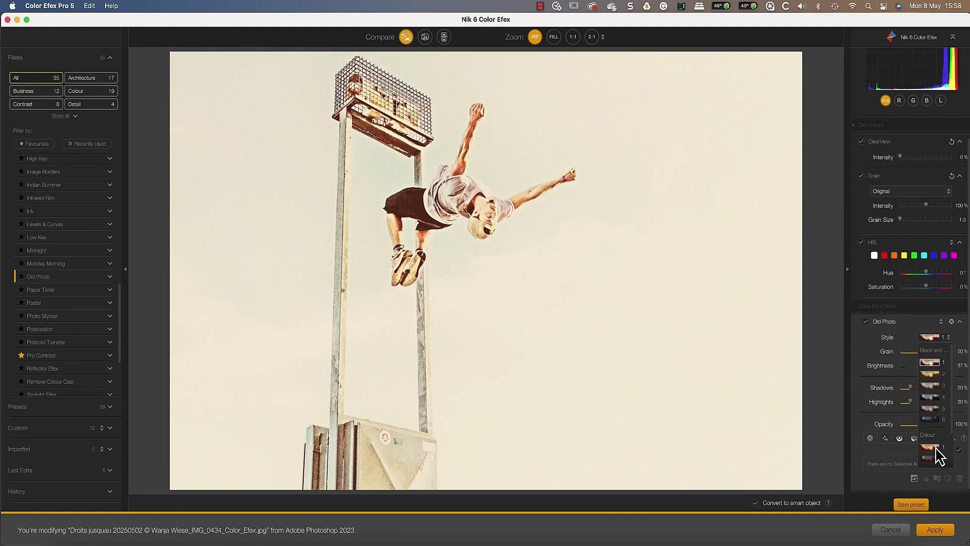
click(935, 448)
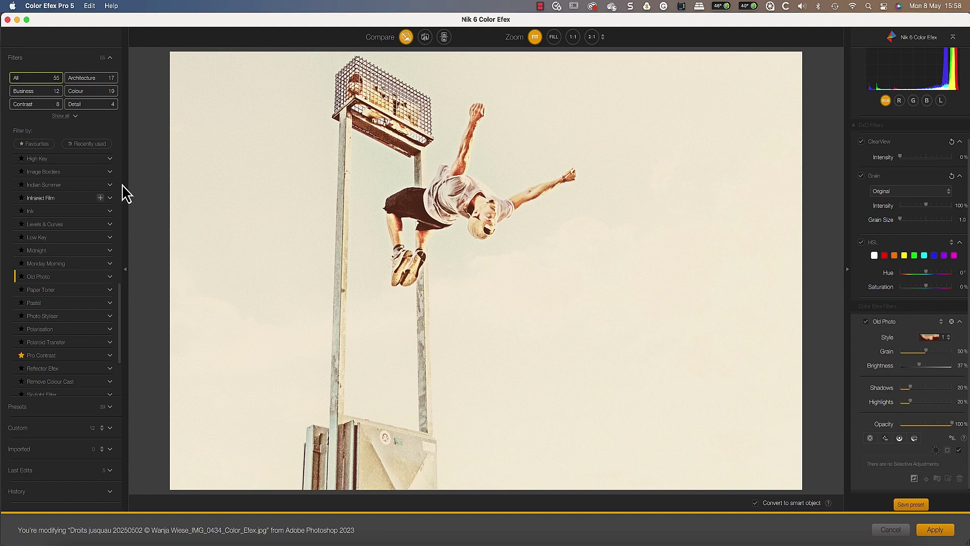
Step: Add an Image Borders filter with border Type 1 and compare against the original
click(100, 172)
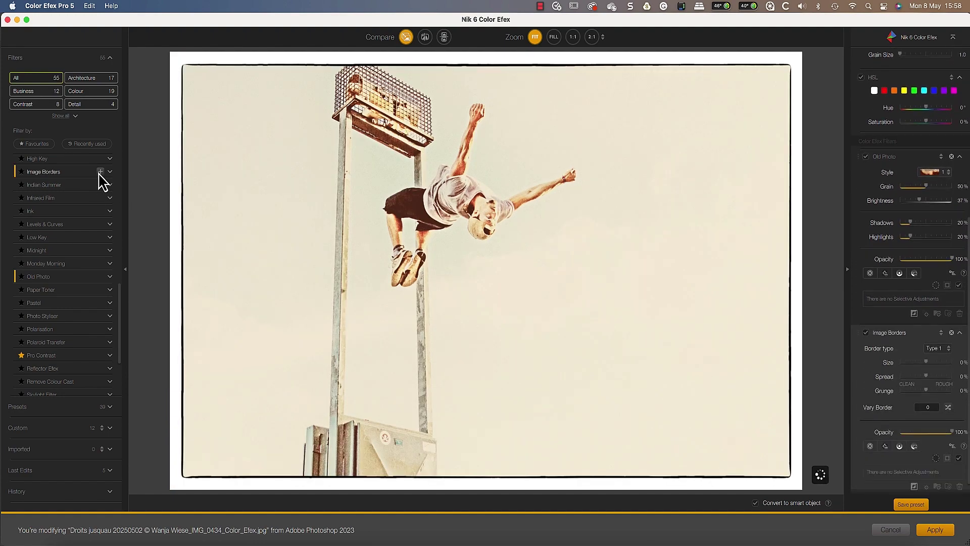
click(939, 342)
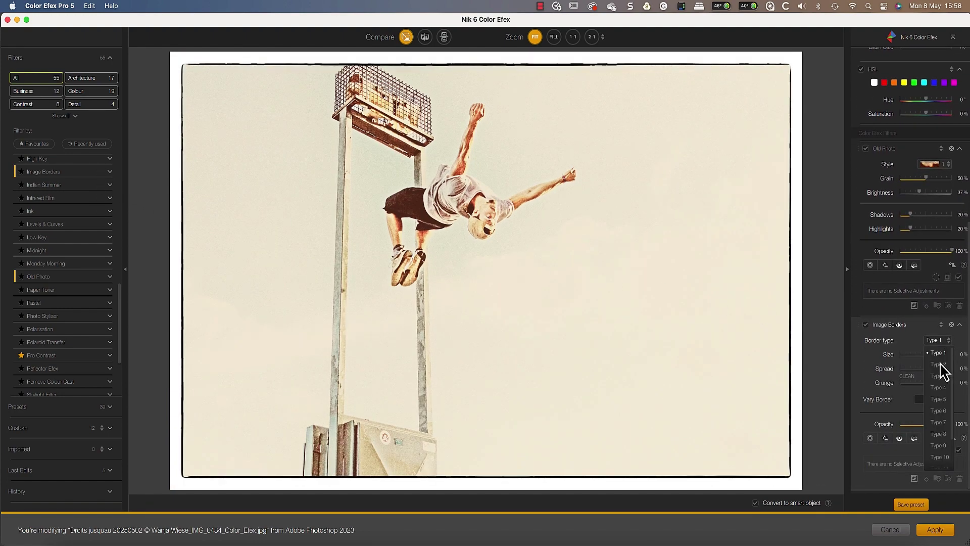
click(939, 355)
drag(404, 41, 404, 41)
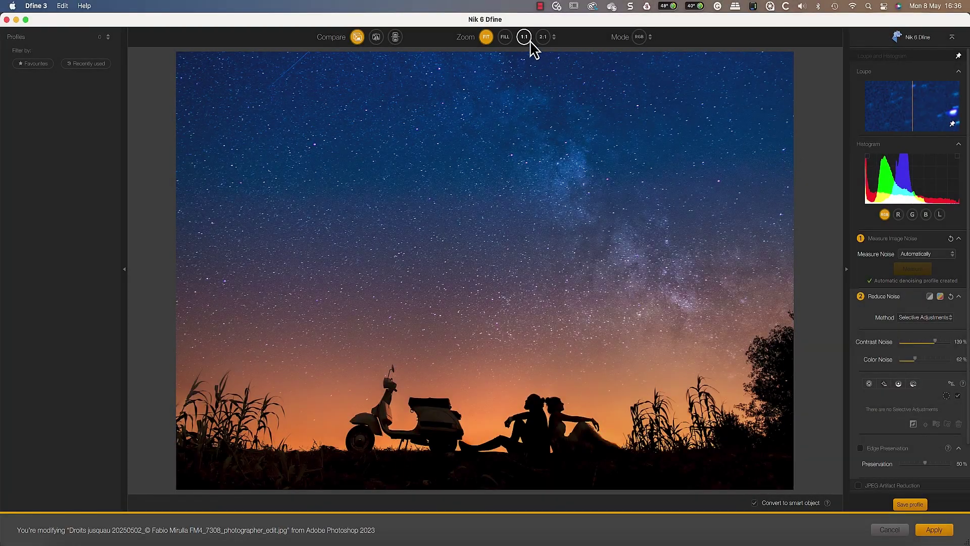
Step: Inspect the night sky at 100% in Dfine, then set Sharpener Pro to Inkjet on Luster paper
click(524, 36)
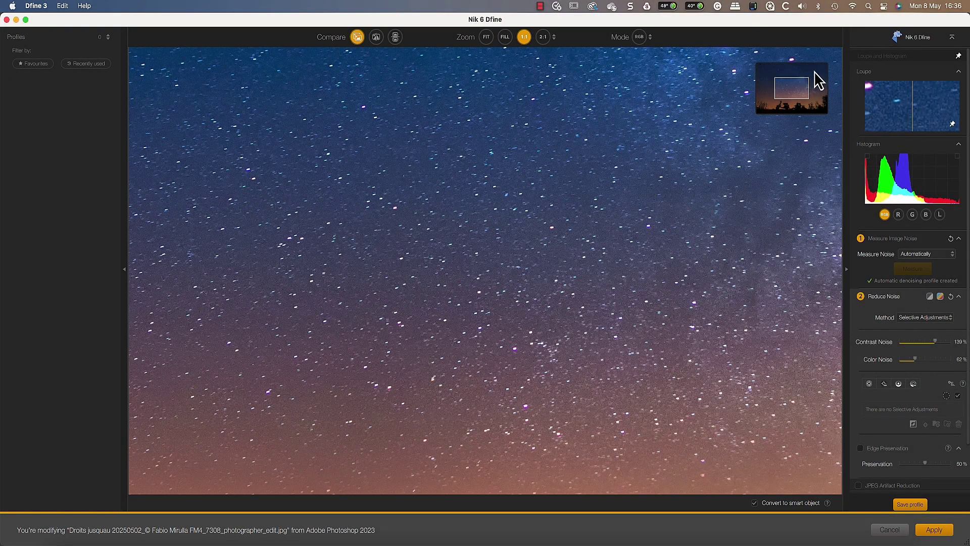
click(816, 80)
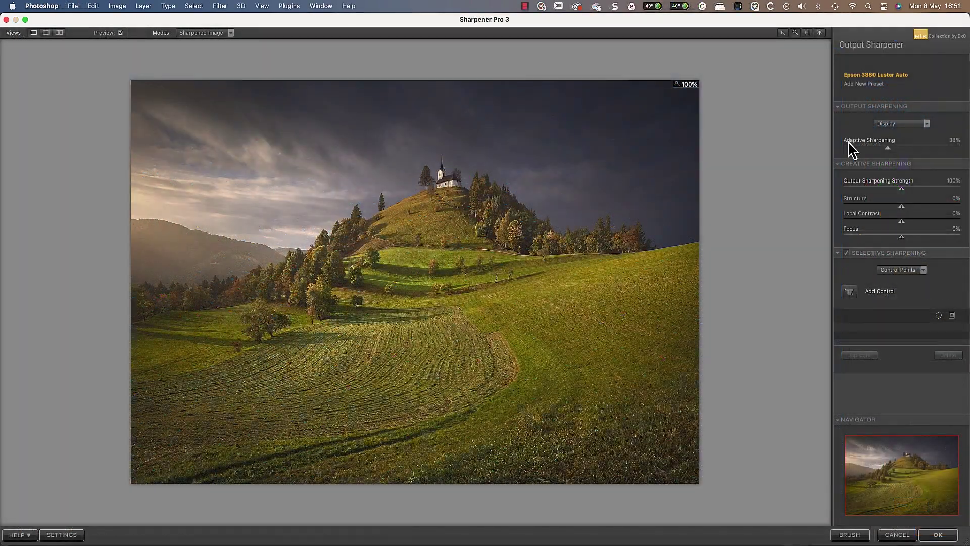
click(901, 124)
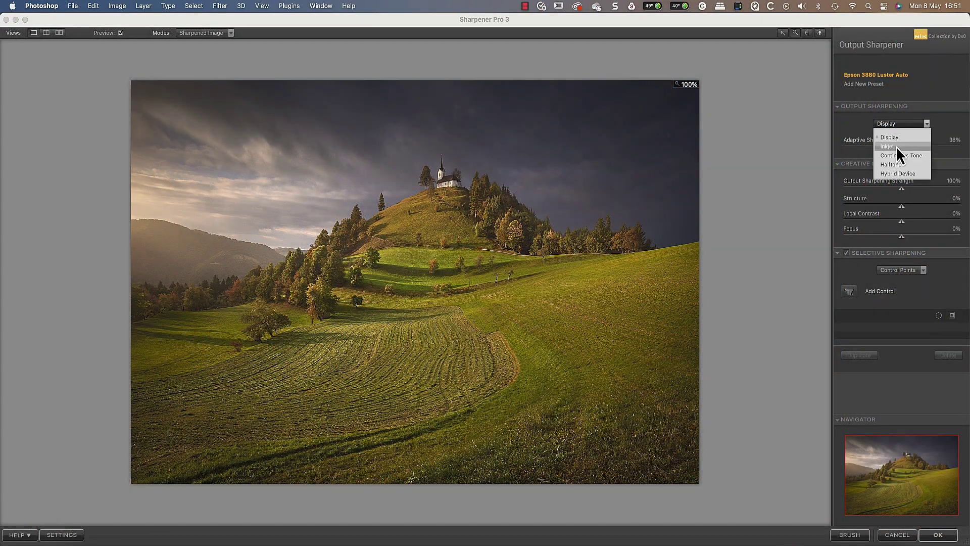
click(896, 146)
click(919, 161)
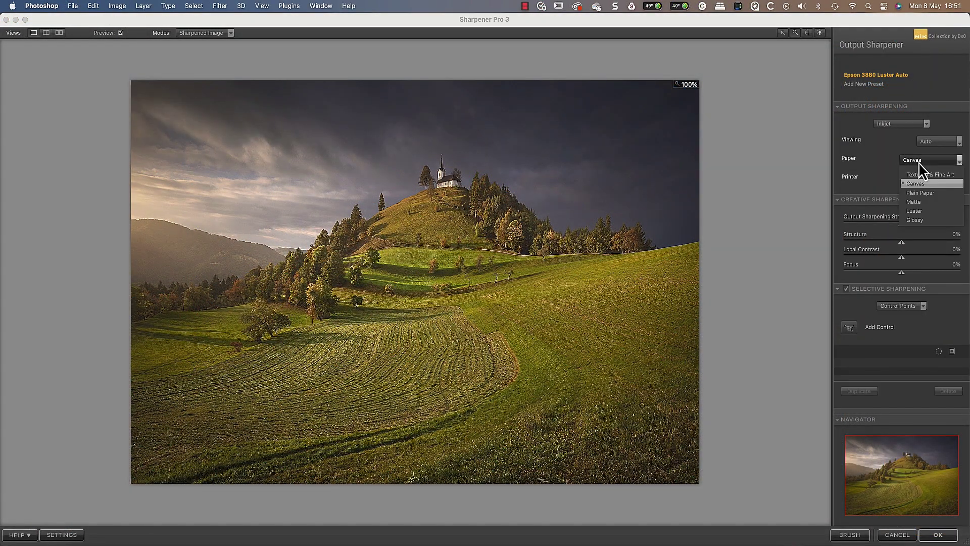
click(923, 214)
click(948, 180)
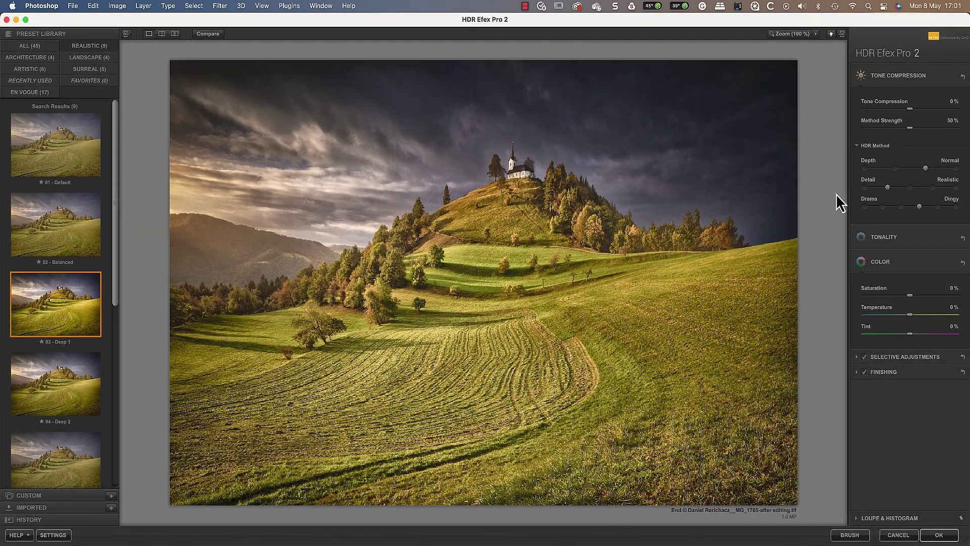
Step: Shift HDR Drama toward Natural with more tone compression; set Perspective horizon angle to 2.4
click(883, 207)
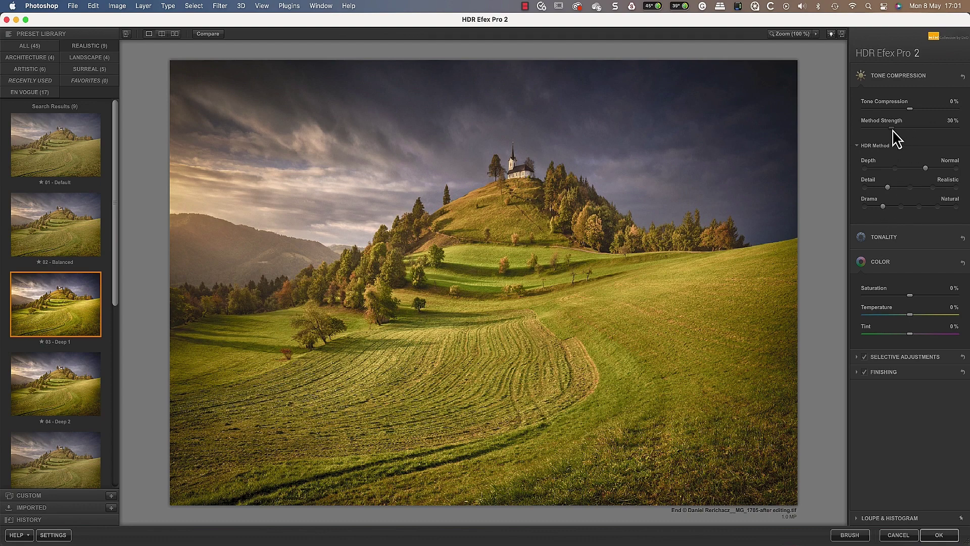
drag(920, 109, 934, 111)
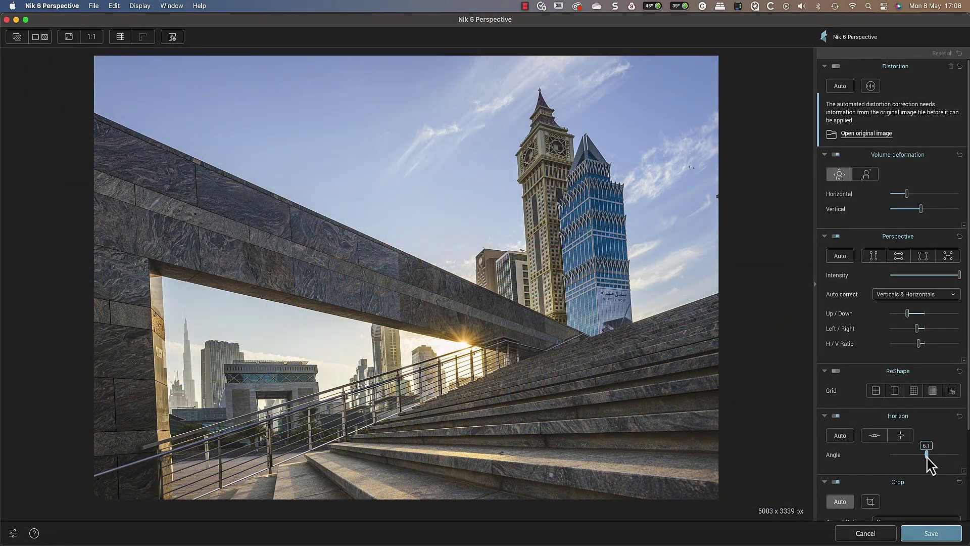
drag(927, 457, 925, 456)
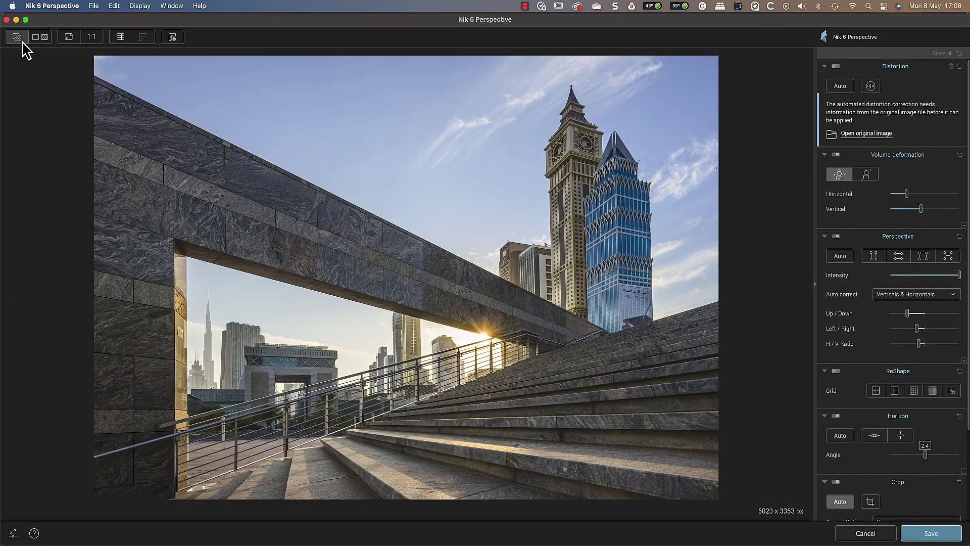
click(18, 40)
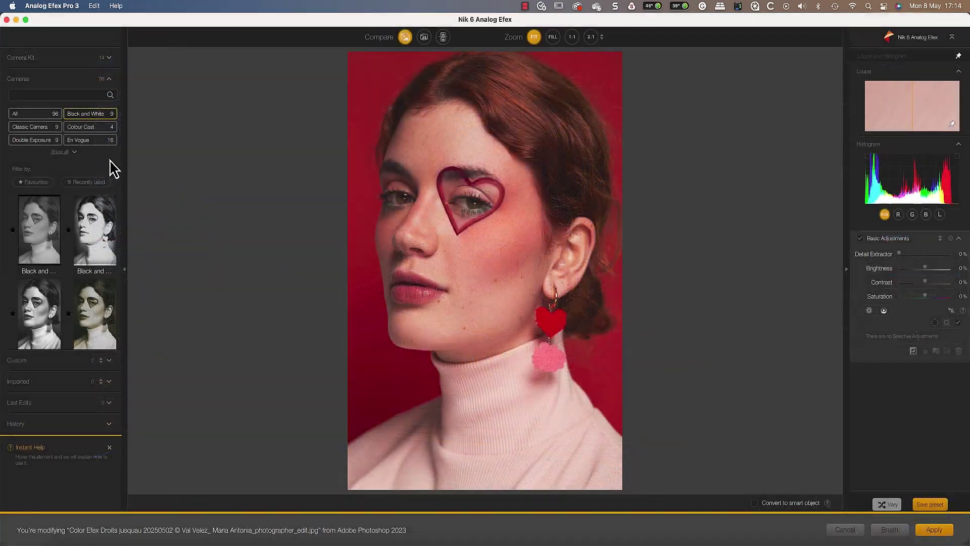
Step: Apply the first Classic Camera preset to the portrait in Analog Efex Pro 3
click(50, 129)
click(41, 232)
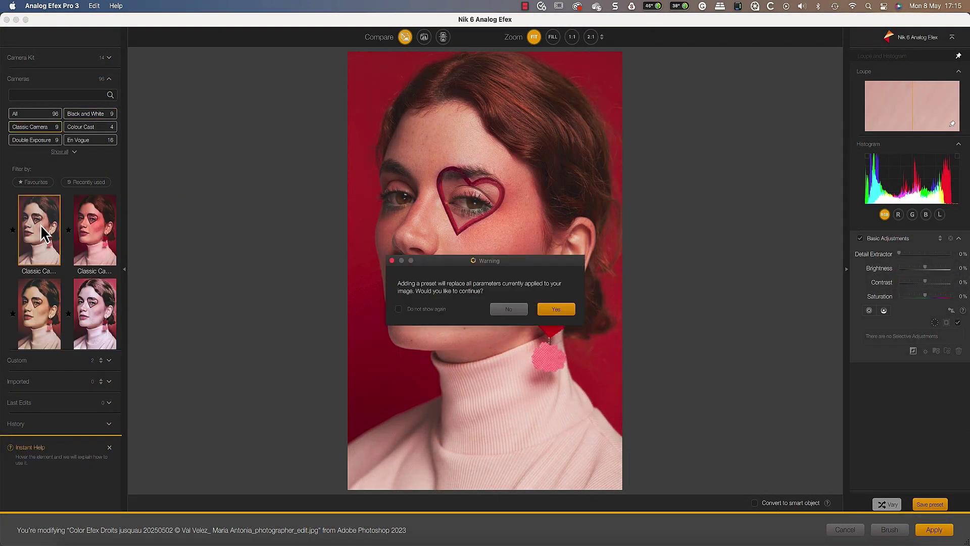
click(556, 315)
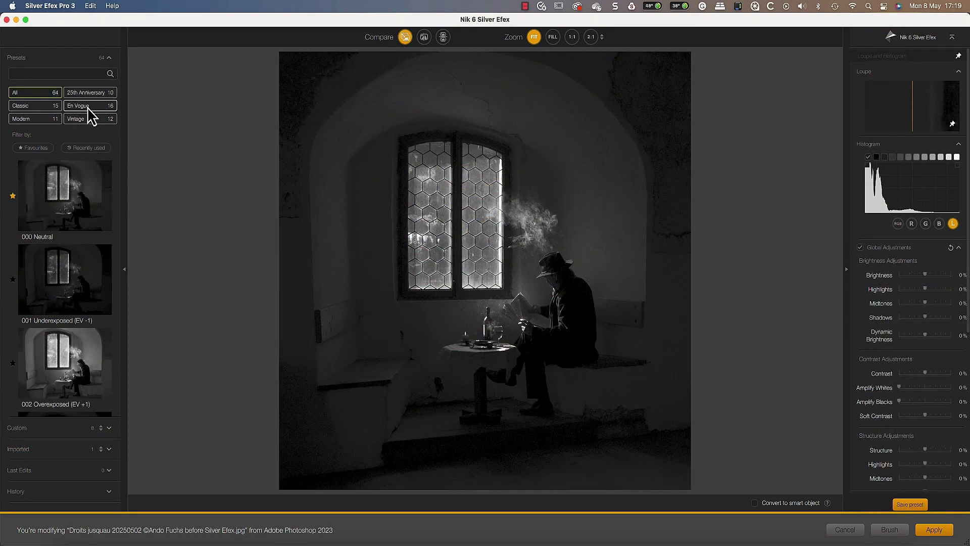
Step: Apply an En Vogue preset to the smoking-man photo in Silver Efex Pro 3
click(89, 108)
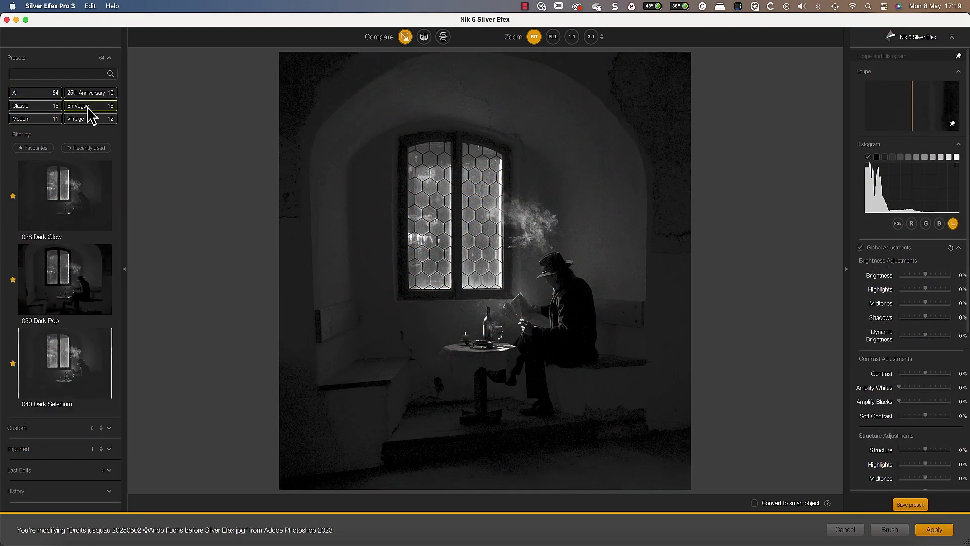
scroll(87, 259, down, 5)
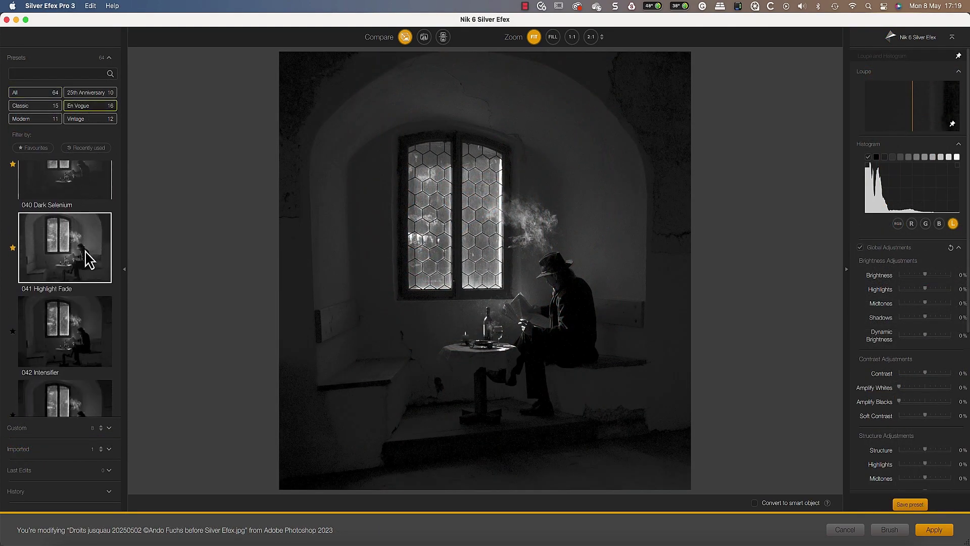
click(66, 317)
click(548, 307)
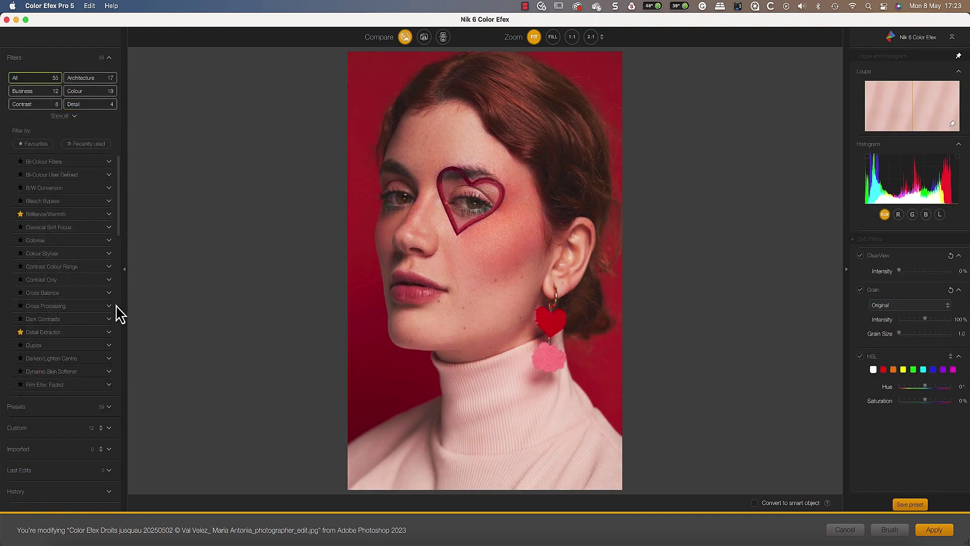
Step: Add a Cross Processing filter to the red-background portrait and set its method to C01
click(99, 306)
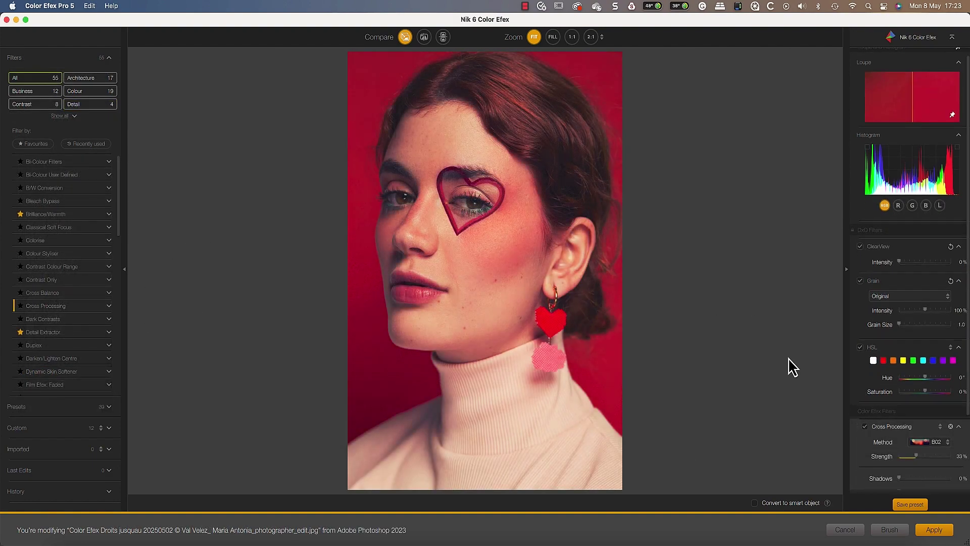
scroll(924, 404, down, 4)
click(944, 358)
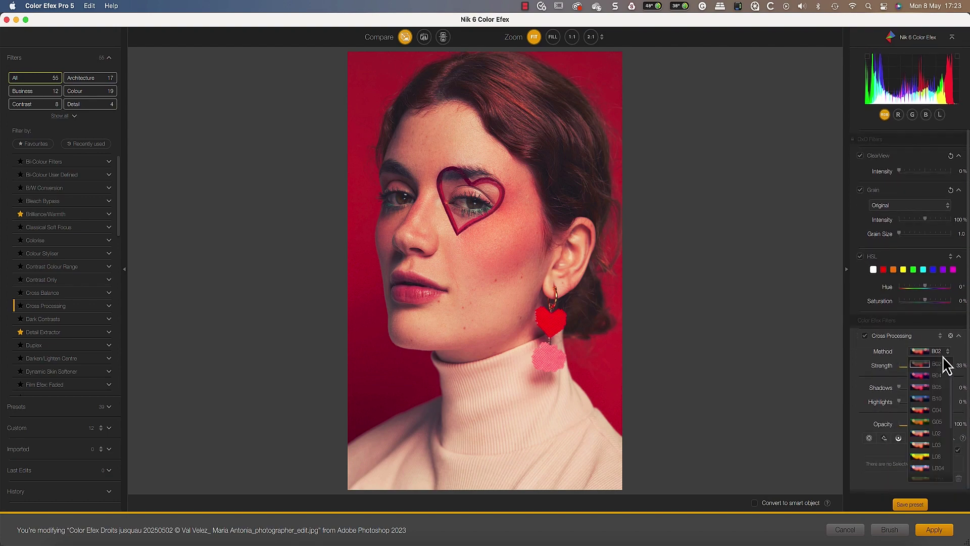
scroll(932, 373, down, 5)
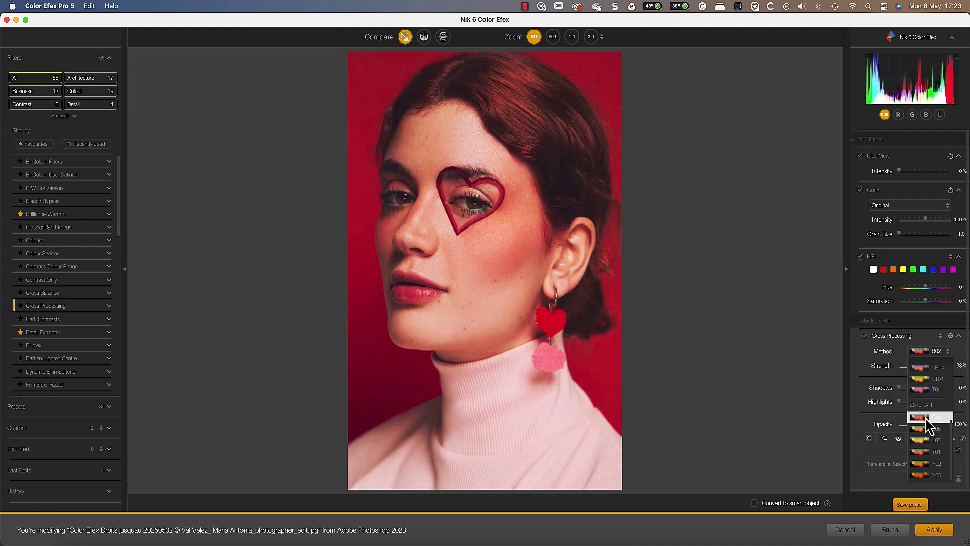
click(929, 417)
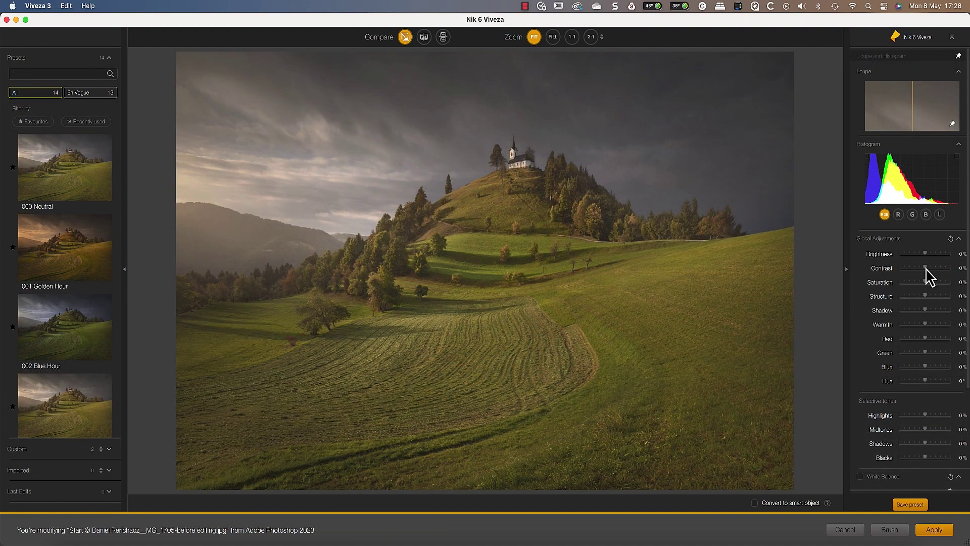
Step: Set contrast to 27% and warmth to 15%, then add a contrast-boosting control point on the hillside
drag(926, 268, 932, 268)
mouse_move(925, 324)
mouse_down()
mouse_move(936, 324)
mouse_move(928, 327)
mouse_up()
scroll(895, 351, down, 5)
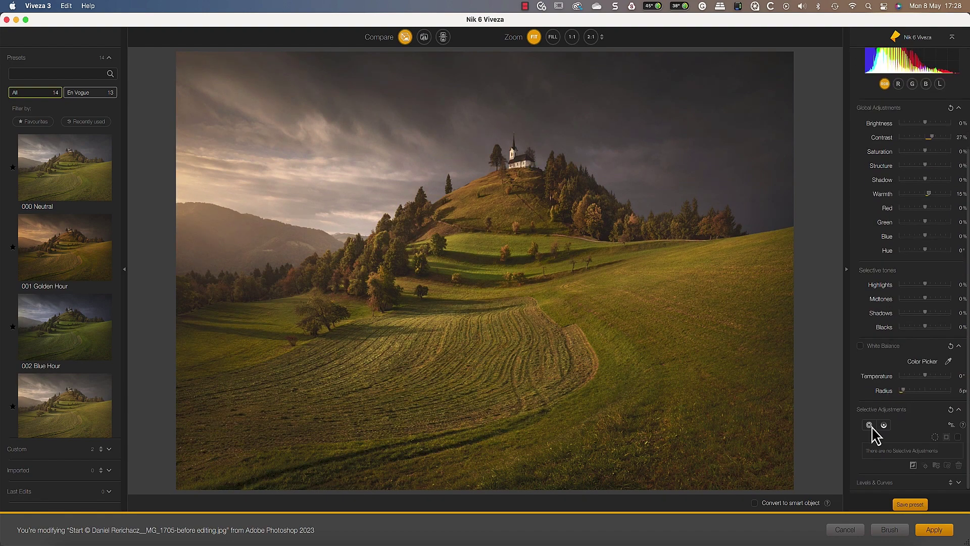
click(494, 200)
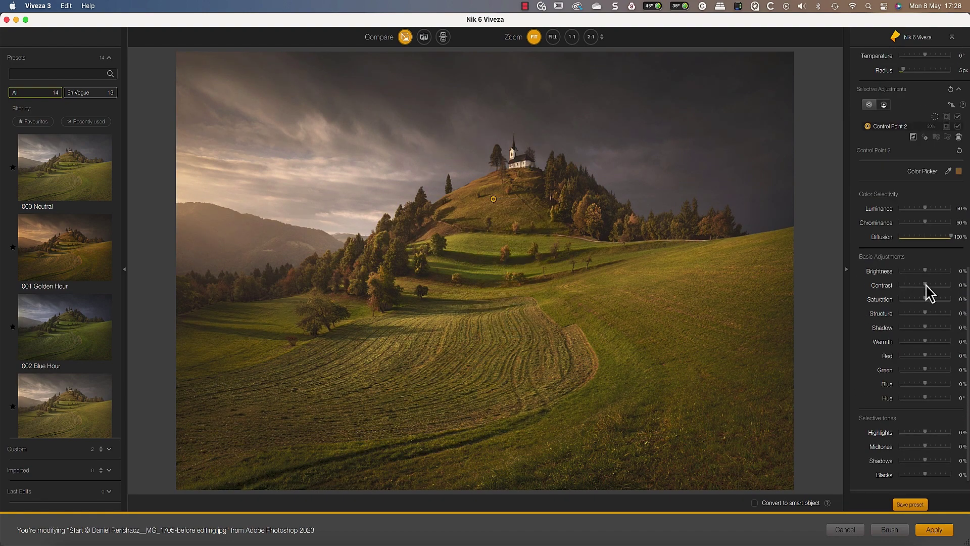
drag(926, 285, 930, 285)
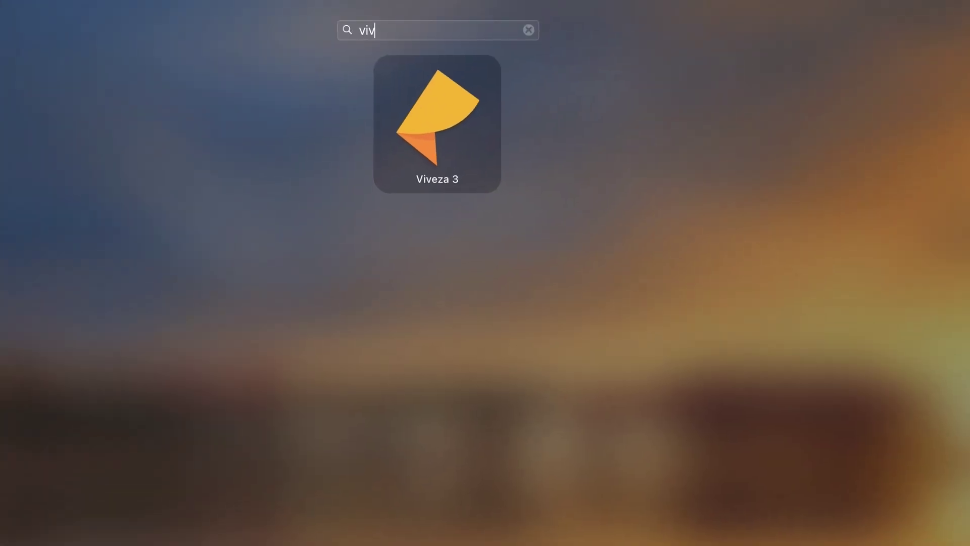
Step: Start Viveza 3 from the Launchpad search results for 'viv'
click(455, 110)
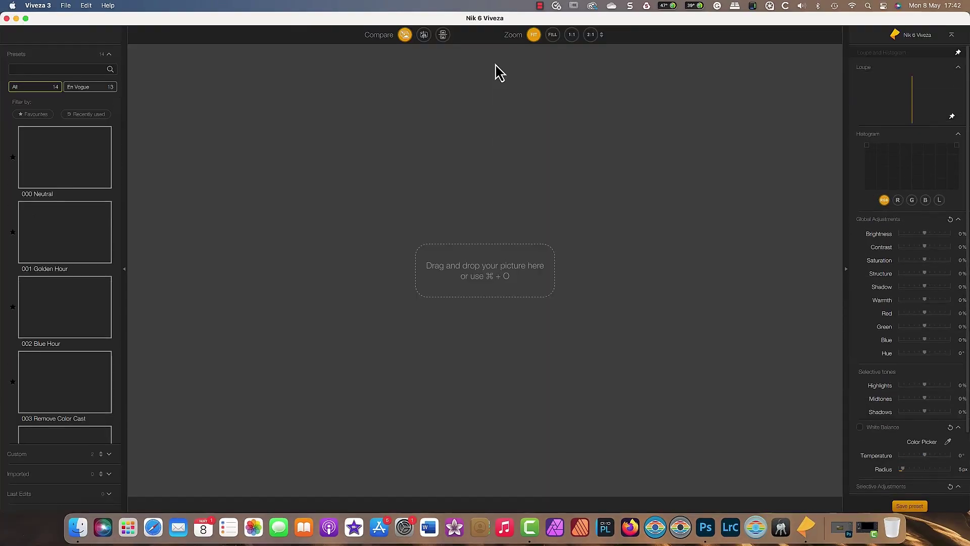
Step: Load the hilltop-church JPEG into Viveza 3, check File > Save Image as, then go to the Nik Collection folder
click(76, 528)
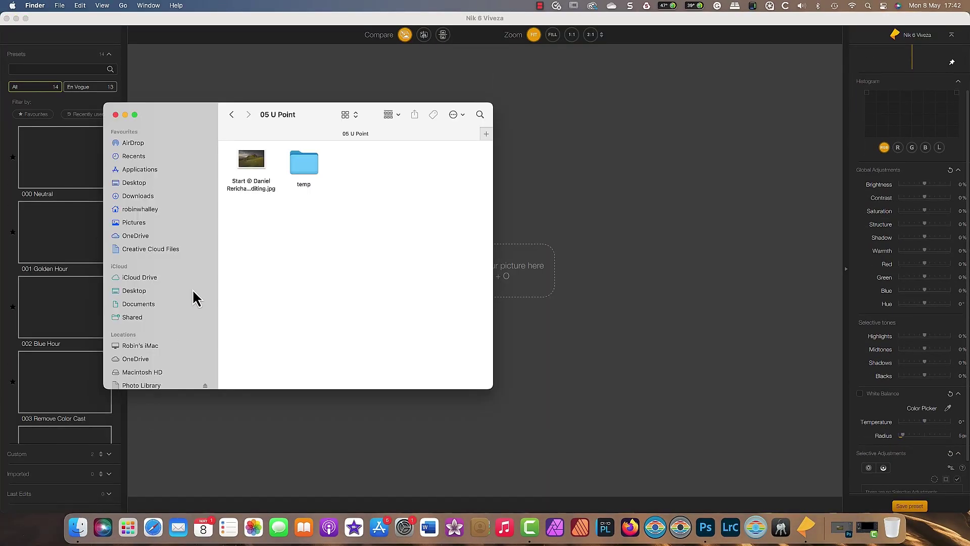
drag(251, 179, 528, 270)
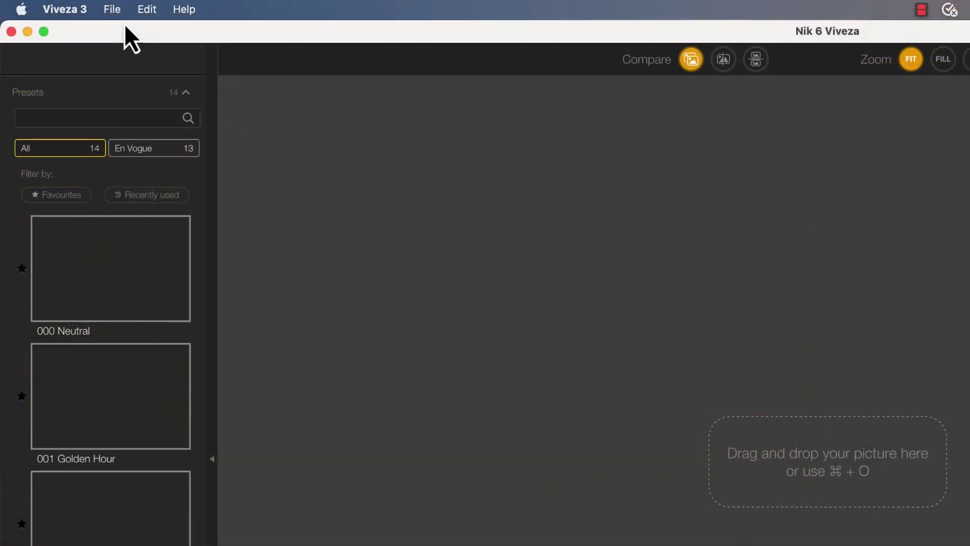
click(113, 14)
click(117, 34)
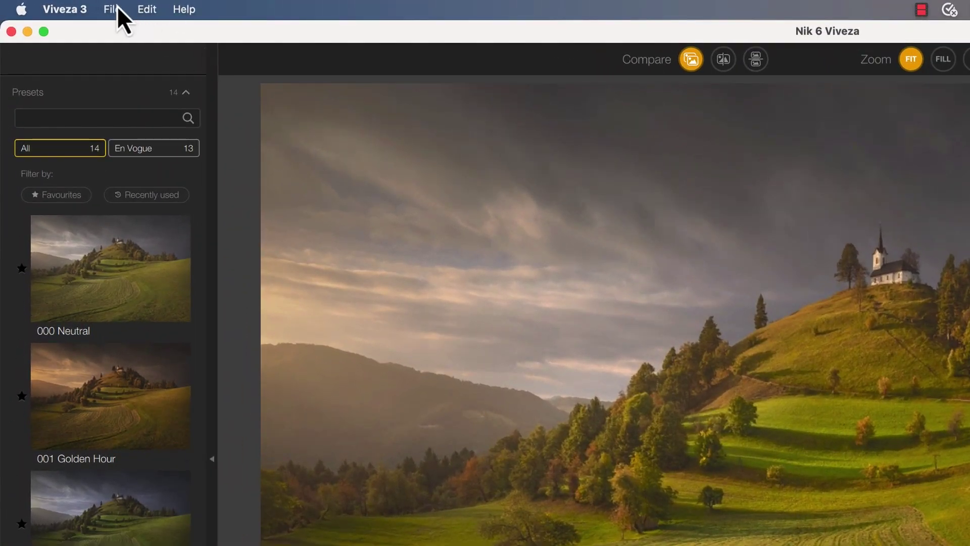
click(66, 6)
click(127, 79)
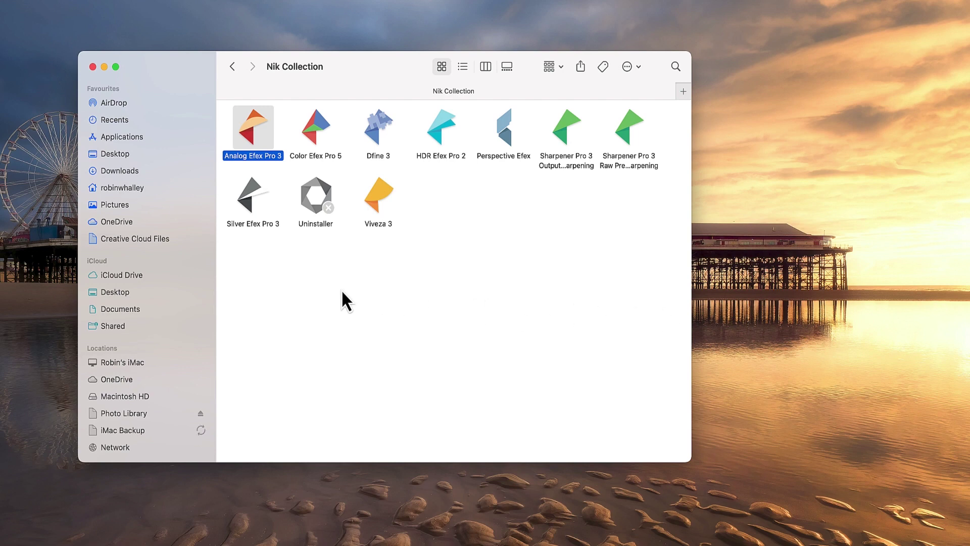
Step: Open the Viveza 3 app from Finder's Nik Collection folder using its context-menu Open command
click(379, 196)
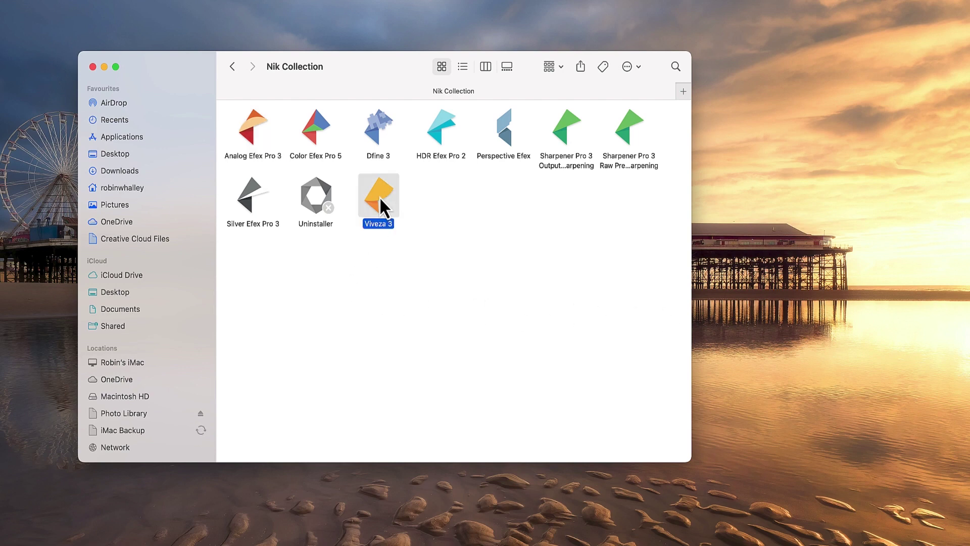
right_click(379, 196)
click(395, 203)
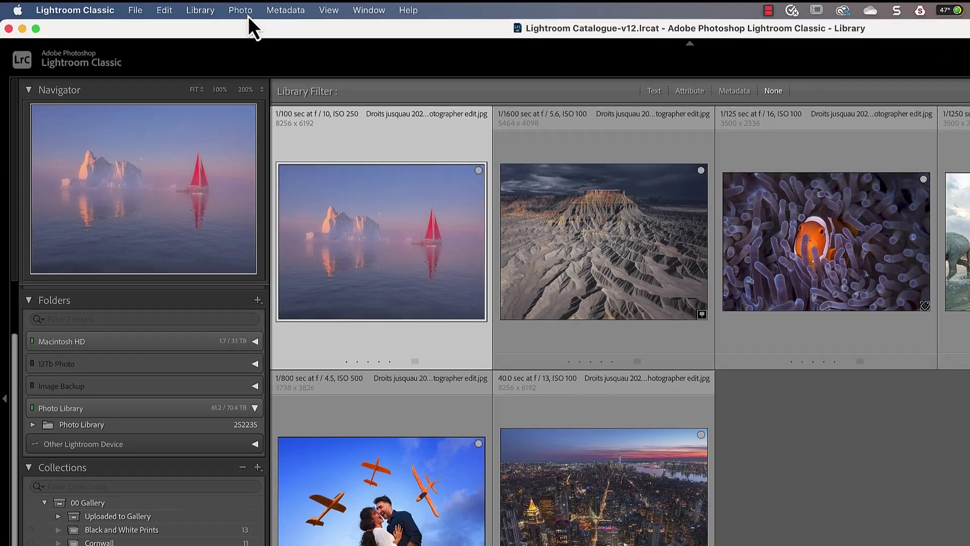
Step: Send the canyon photo from Lightroom Classic to Nik 6 Analog Efex via Edit In
click(168, 21)
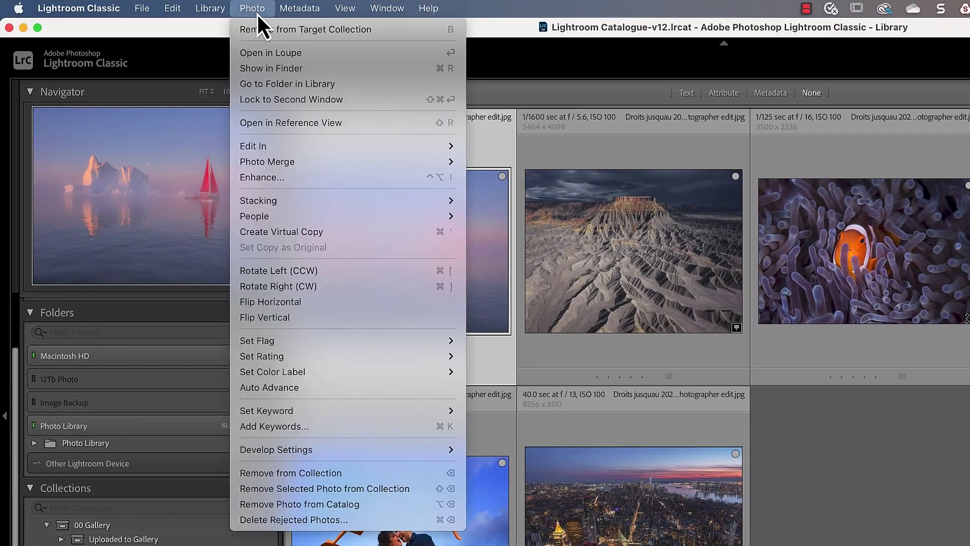
mouse_move(395, 143)
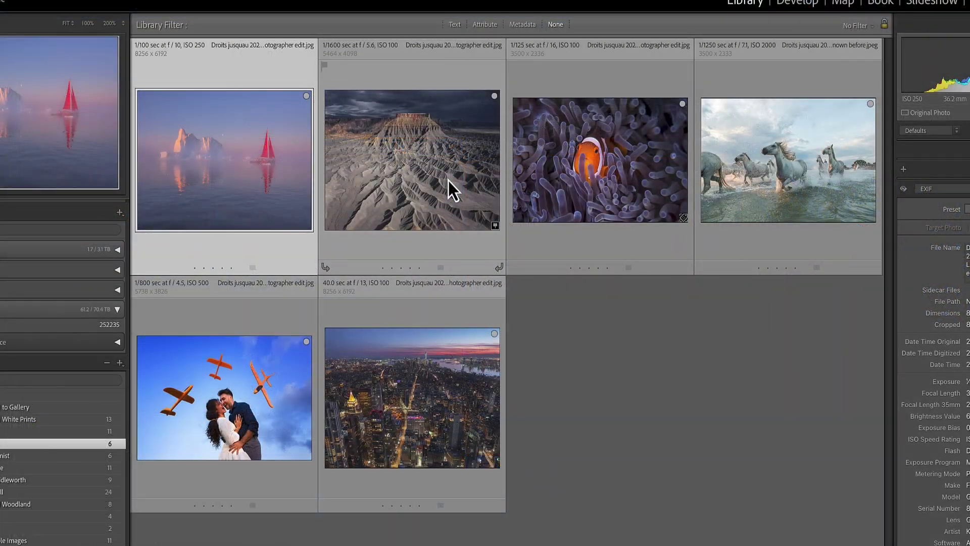
right_click(448, 180)
mouse_move(501, 275)
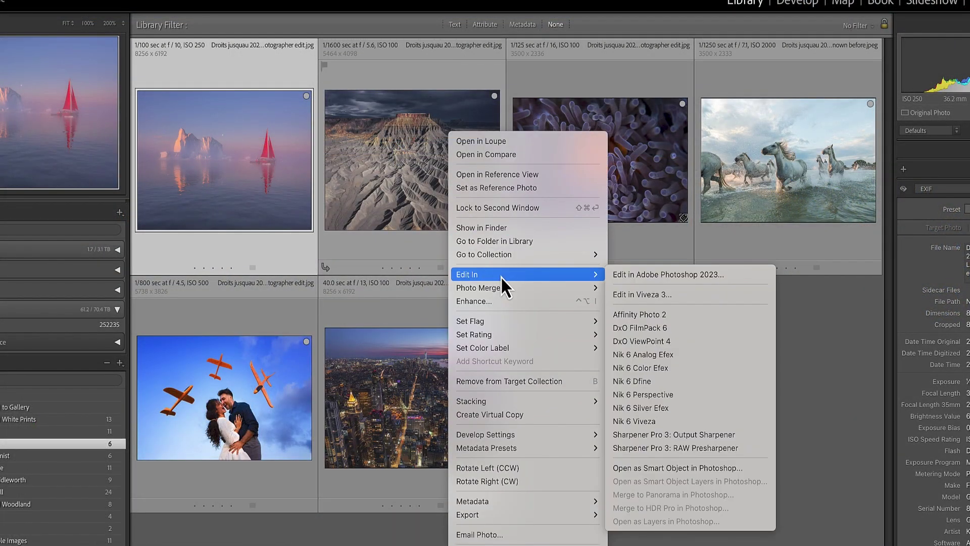
click(671, 357)
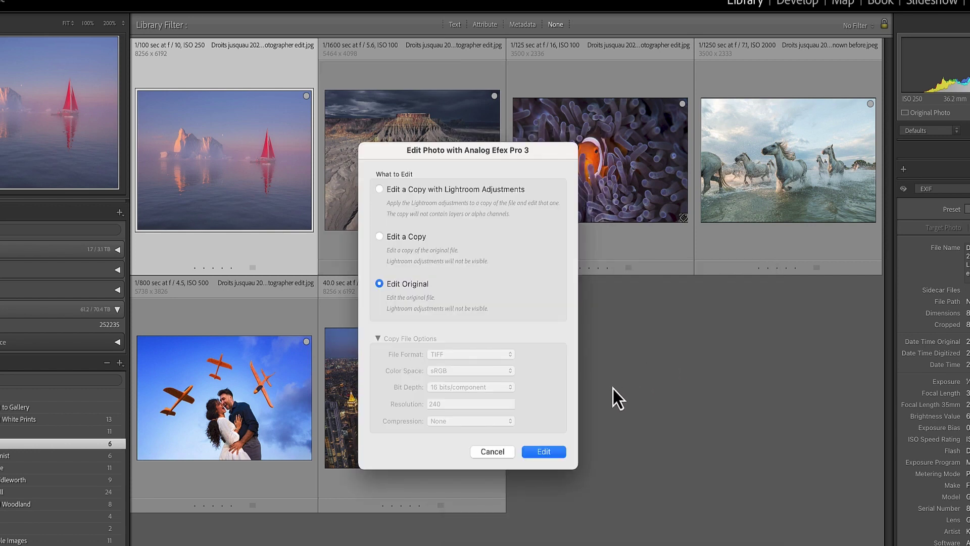
Step: Choose Edit a Copy, start editing, and dismiss the JPEG notice
click(386, 234)
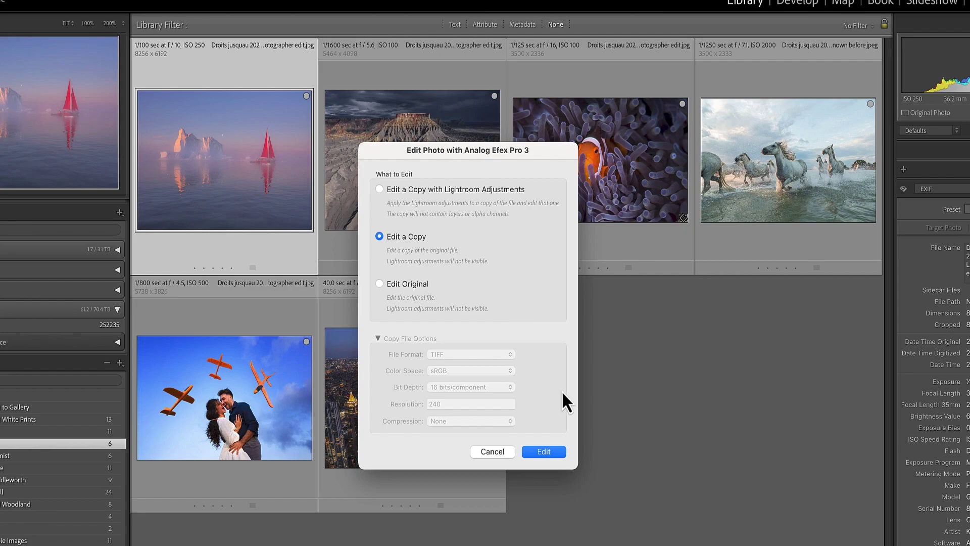
click(554, 451)
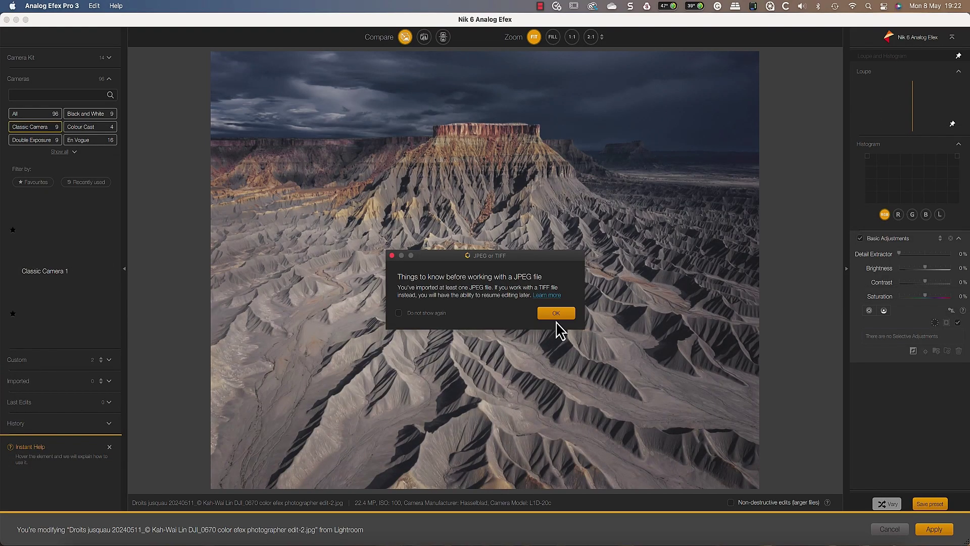
click(557, 315)
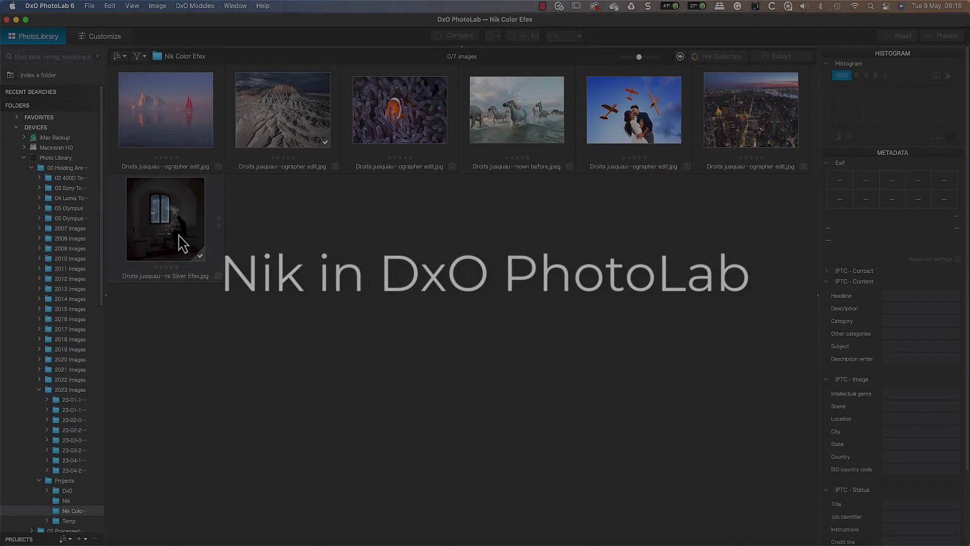
Step: Send the dark photo of the man by the window to Silver Efex Pro 3 as a TIFF copy
click(183, 244)
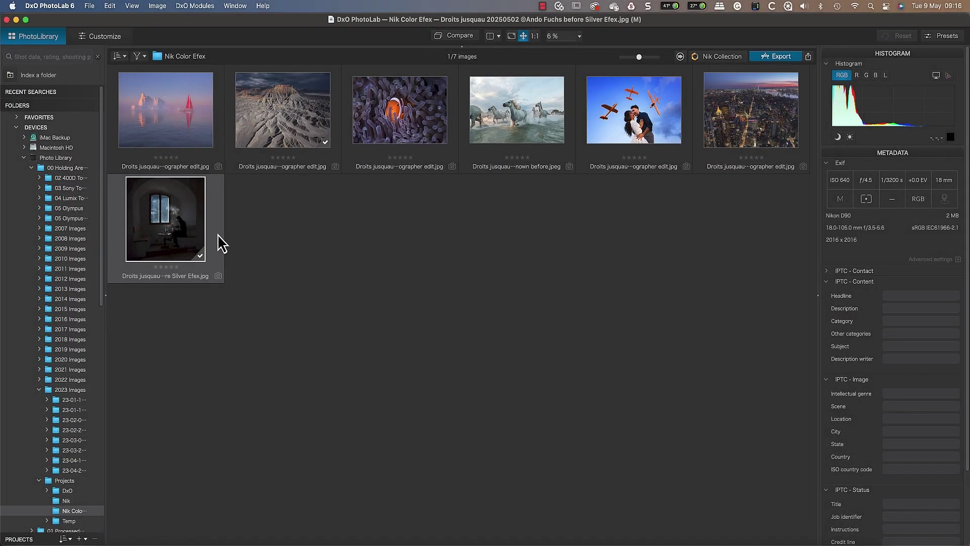
click(699, 60)
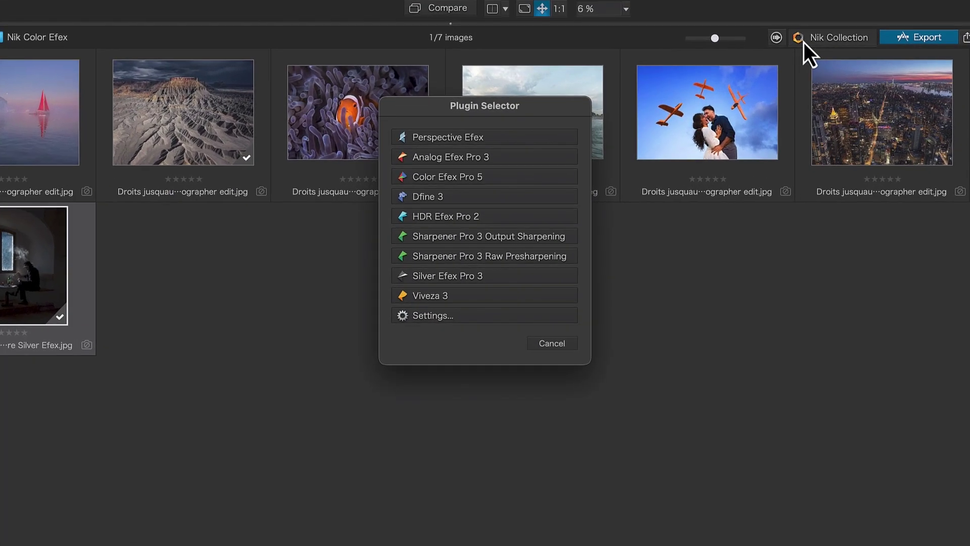
click(478, 277)
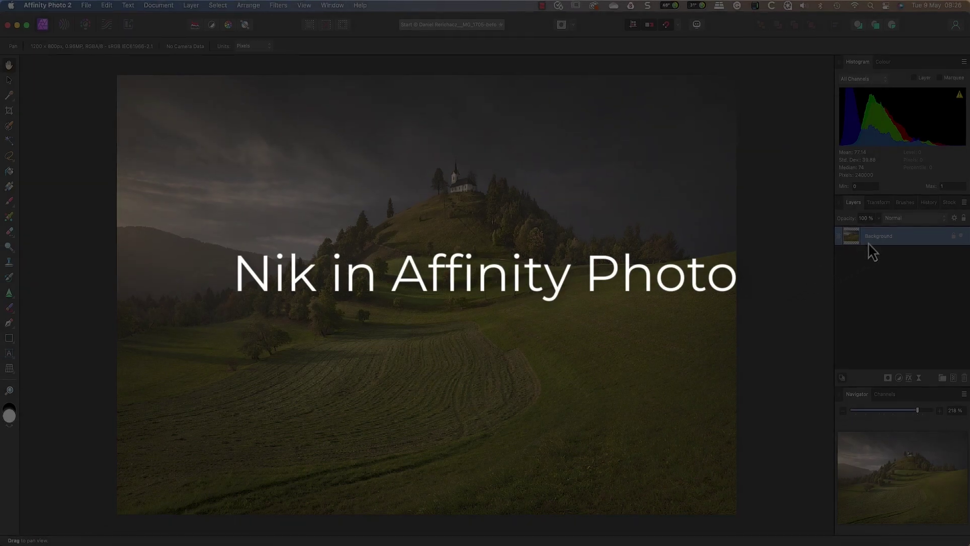
Step: Duplicate the Background layer and launch Nik 6 Viveza on the copy
right_click(868, 242)
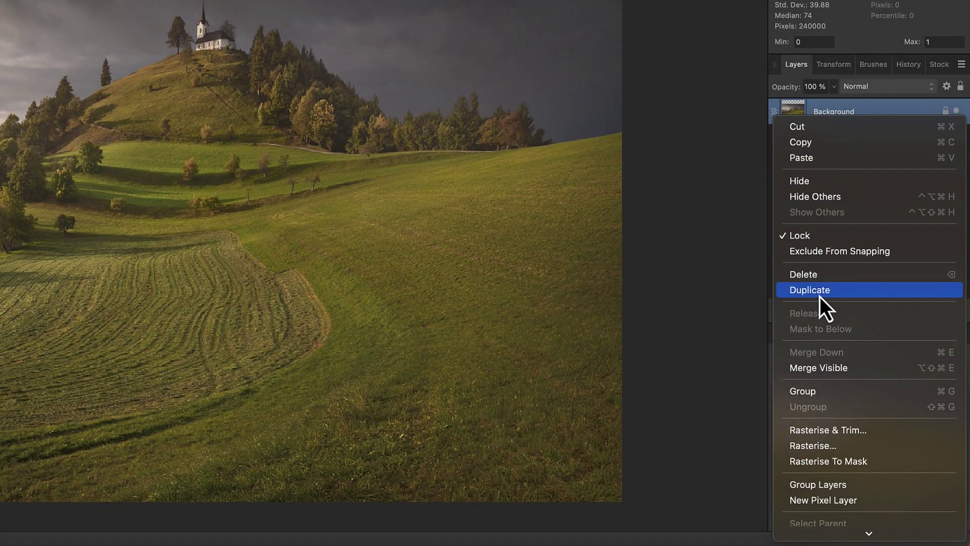
click(819, 296)
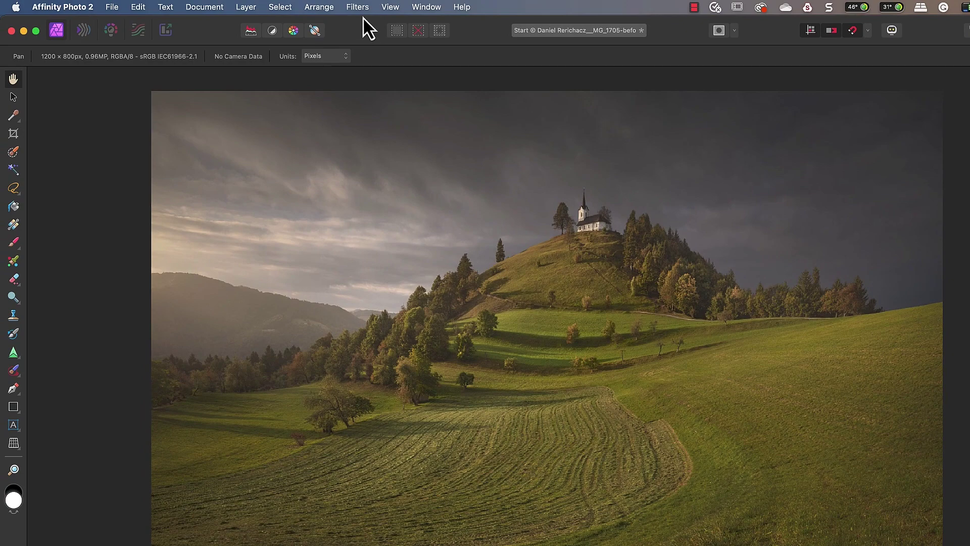
click(364, 10)
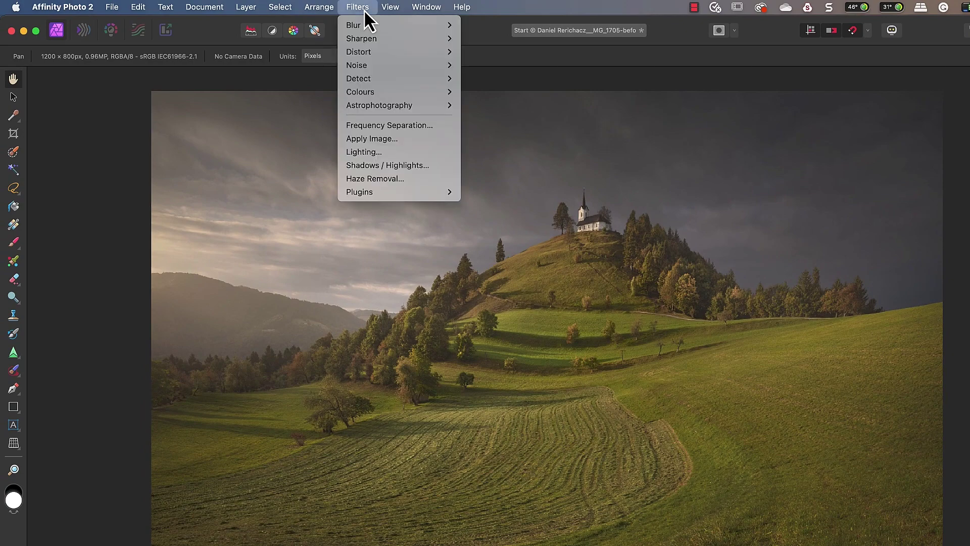
mouse_move(423, 190)
mouse_move(487, 196)
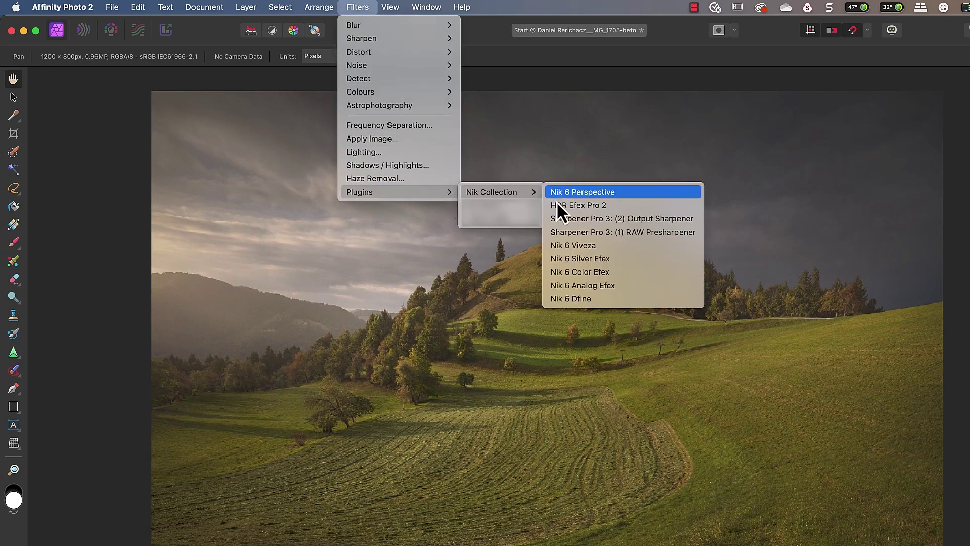
click(587, 247)
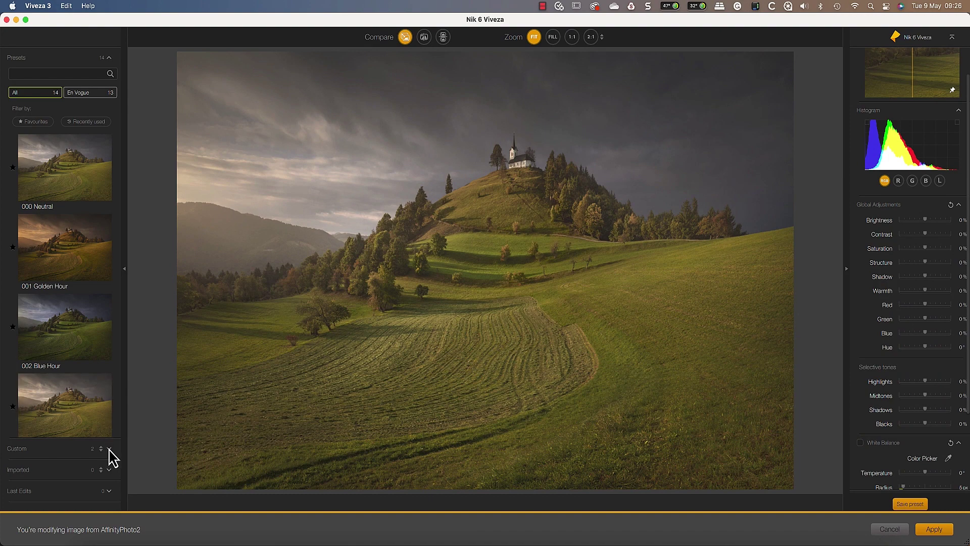
Step: Apply Viveza's custom Summer Storm Clearing preset and return the edit to Affinity Photo
click(108, 449)
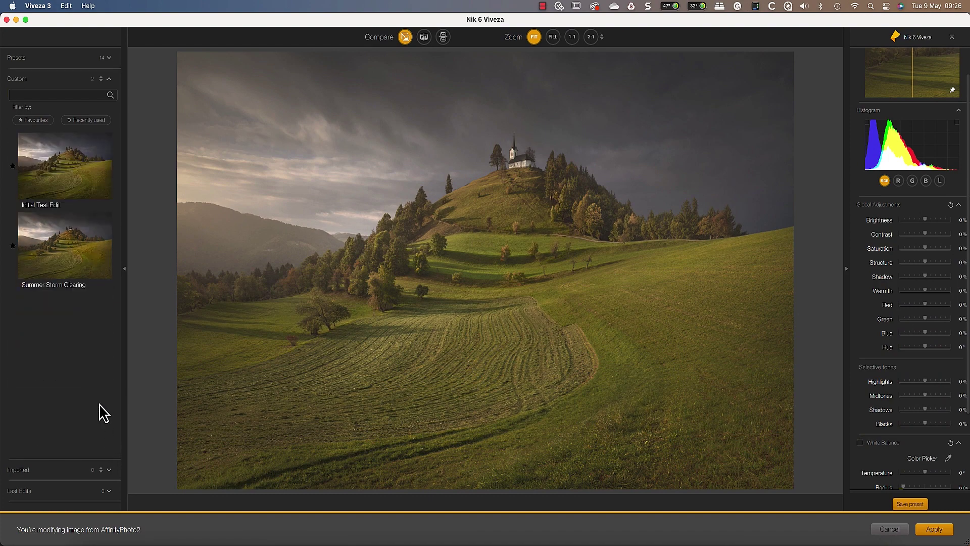
click(74, 273)
click(558, 313)
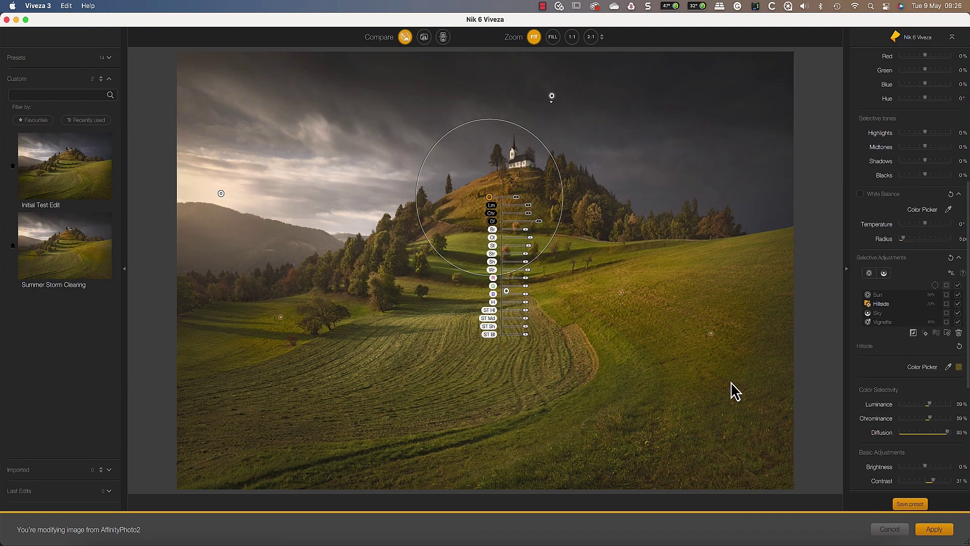
click(934, 531)
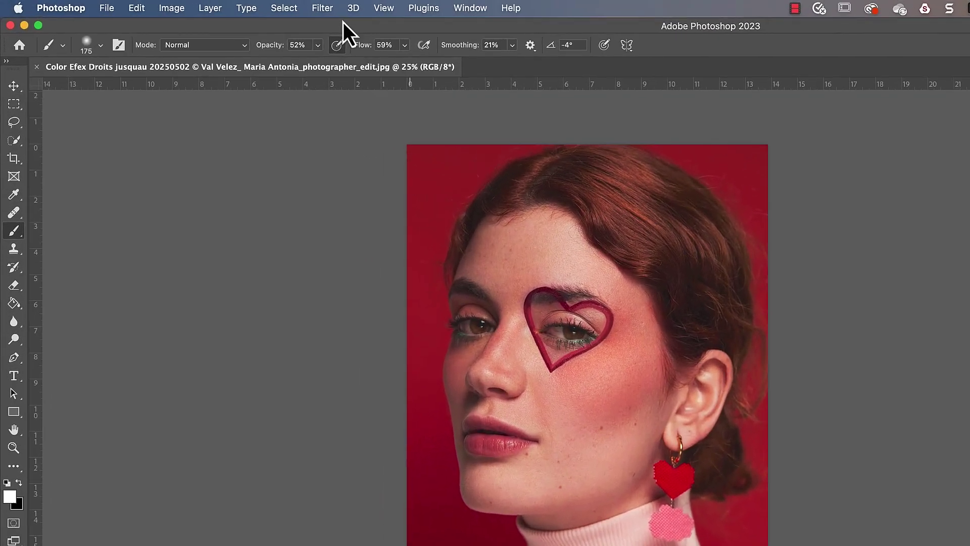
Step: Launch Nik 6 Color Efex on the red-background portrait from Photoshop's Filter > Nik Collection menu
click(223, 7)
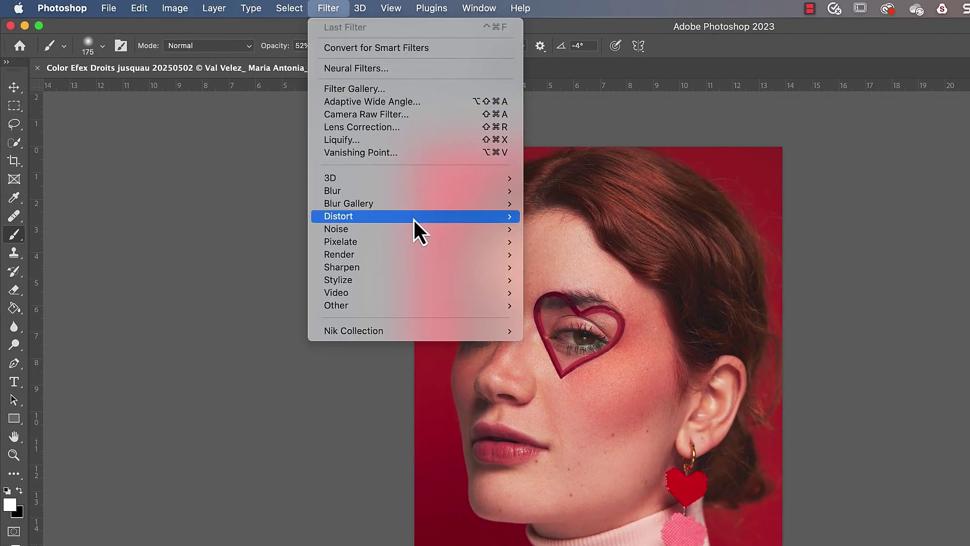
mouse_move(414, 332)
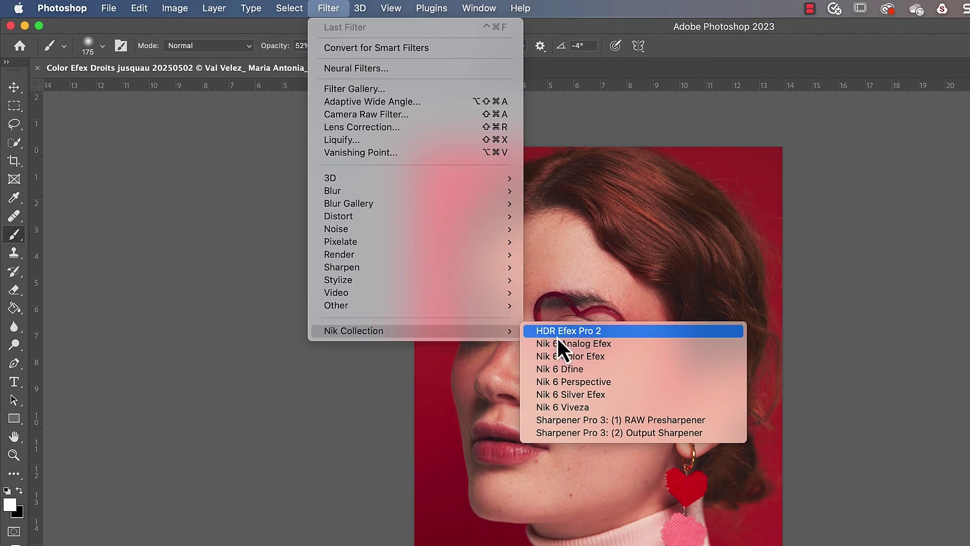
click(578, 356)
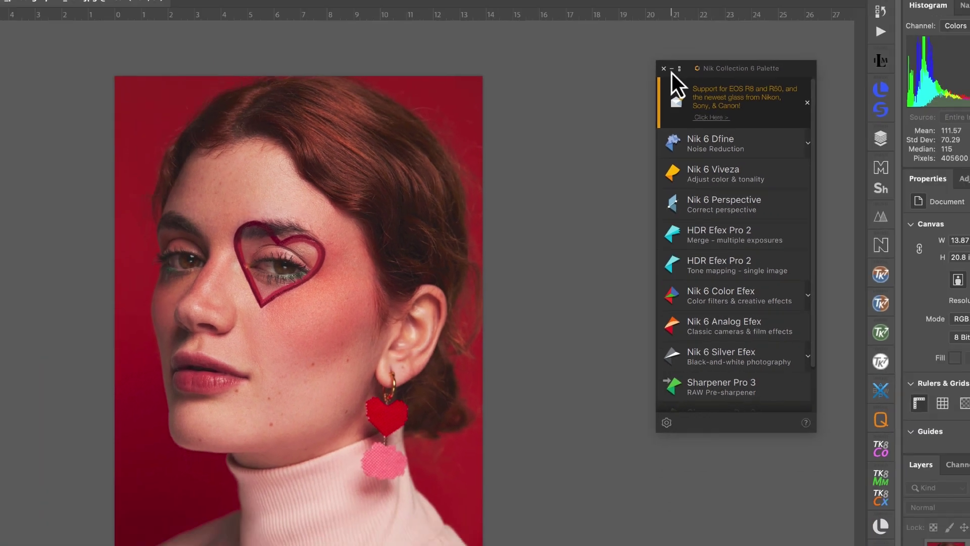
click(698, 16)
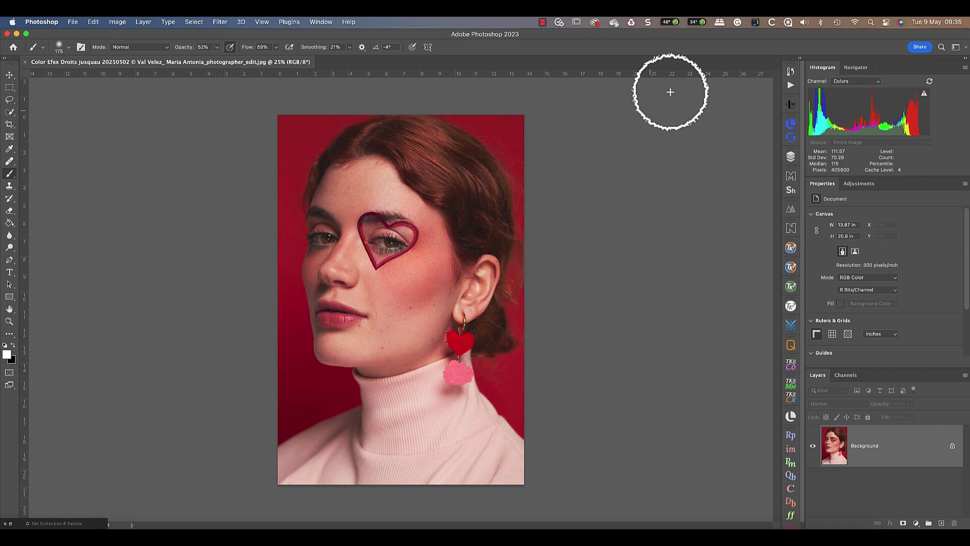
click(11, 525)
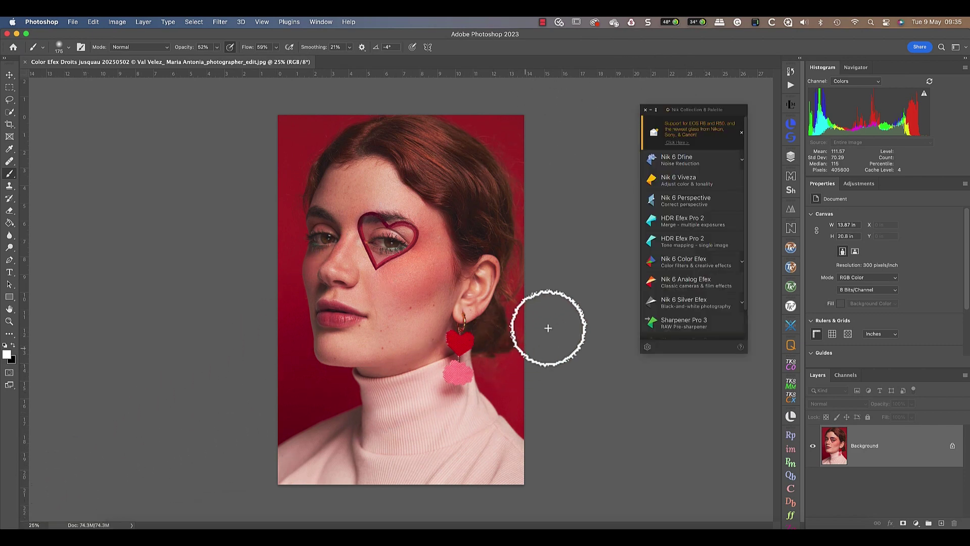
click(646, 110)
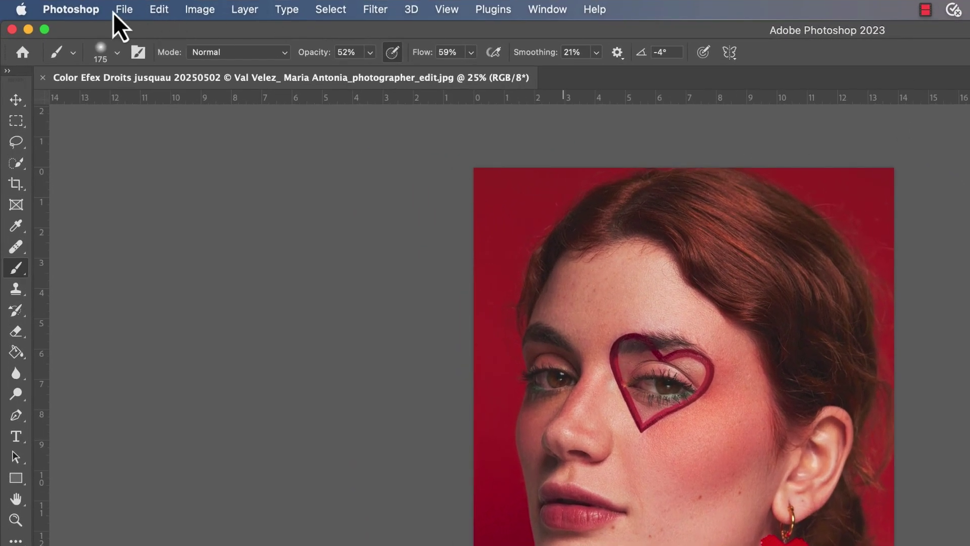
click(116, 11)
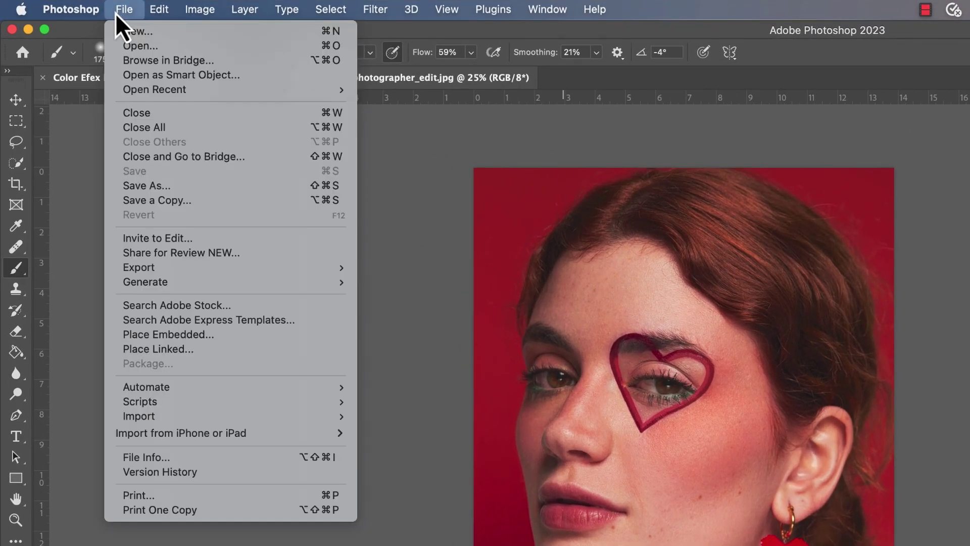
mouse_move(172, 389)
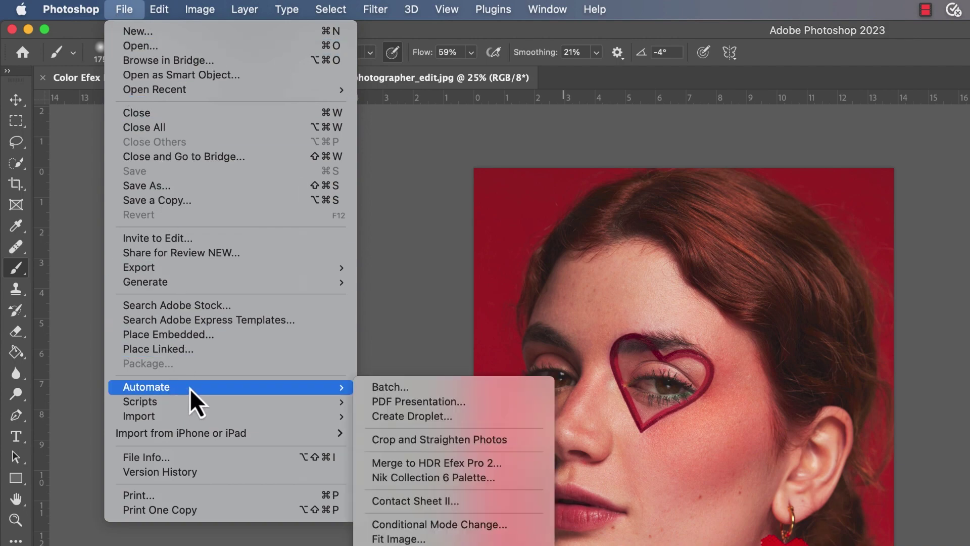
click(428, 479)
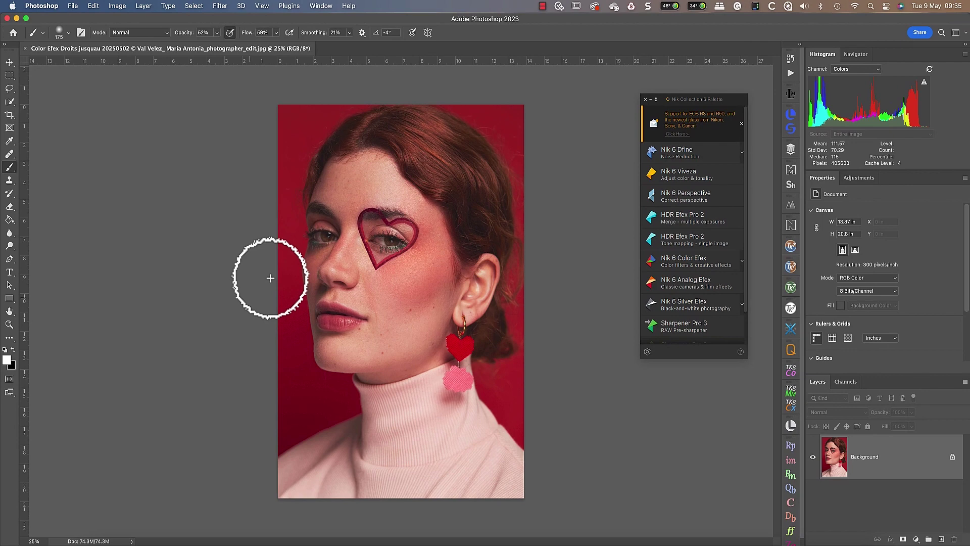